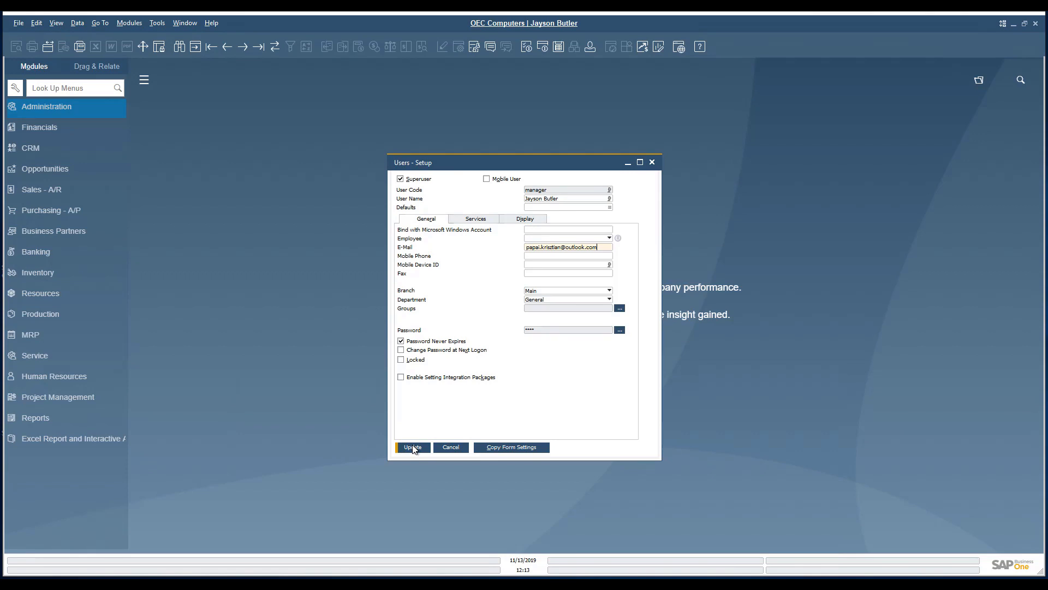
# - Save the user's new e-mail address in the user setup and close the form
pyautogui.click(413, 449)
pyautogui.click(413, 449)
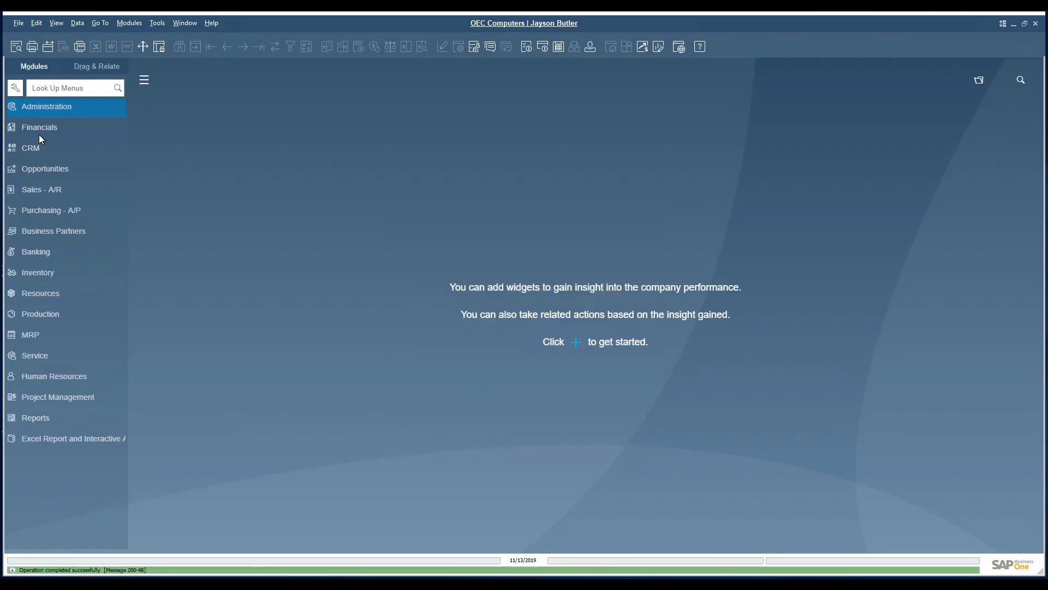
# - In the path options of the System Initialization general settings, set Word and Excel file export to OneDrive
pyautogui.click(47, 107)
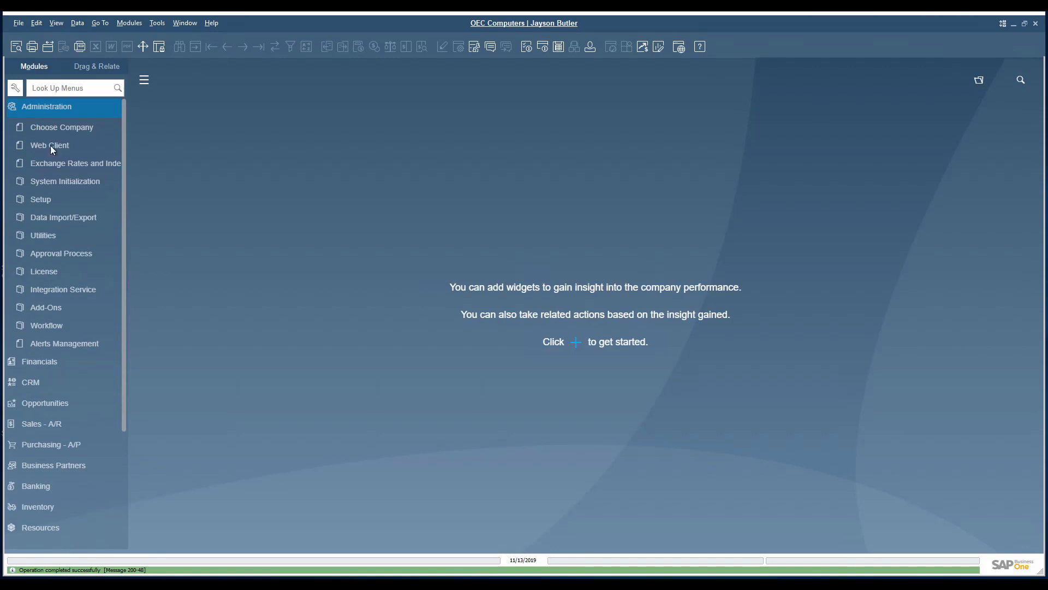
pyautogui.click(44, 199)
pyautogui.click(54, 184)
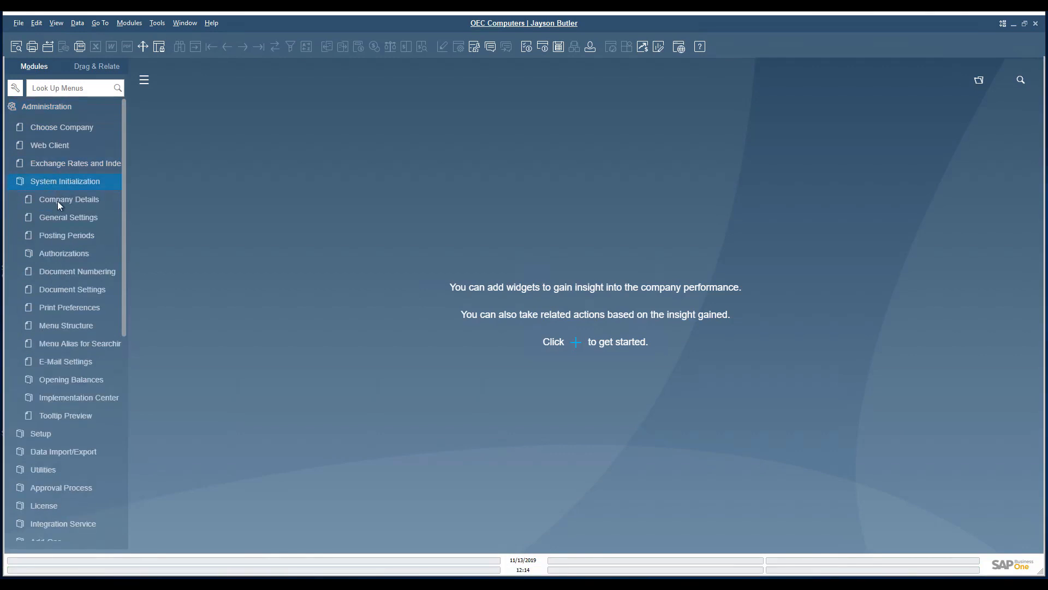
pyautogui.click(57, 217)
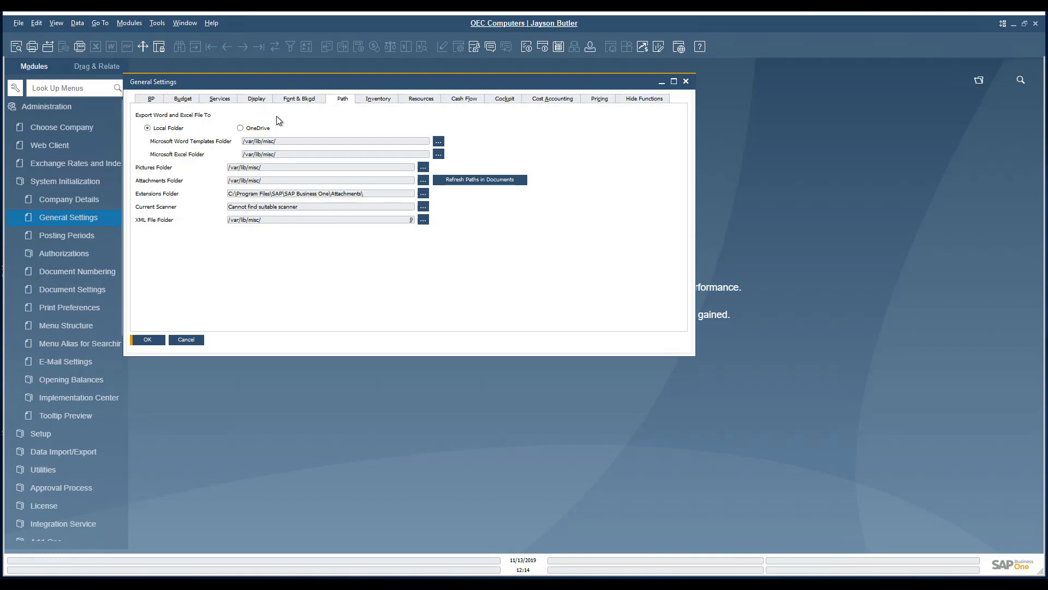
pyautogui.click(255, 128)
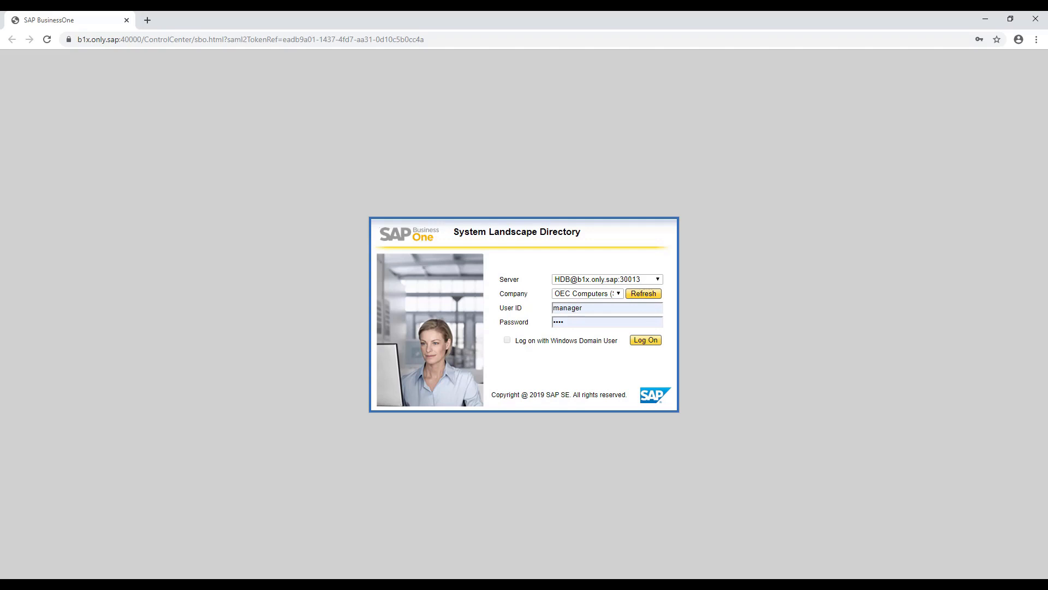
# - Log on to OEC Computers in the System Landscape Directory and open the Office 365 application settings for editing
pyautogui.click(640, 342)
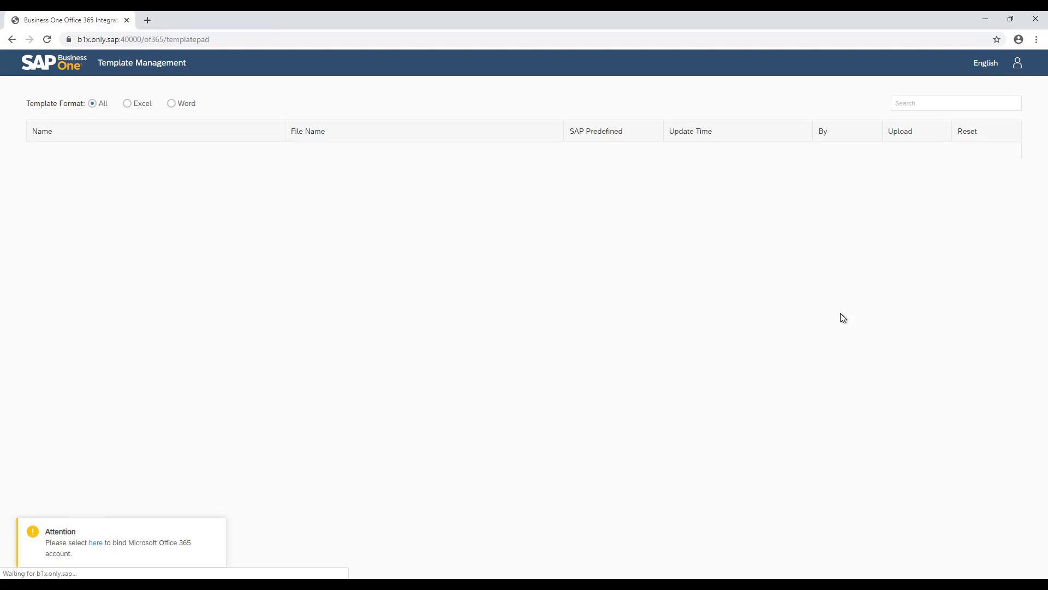
pyautogui.click(1009, 65)
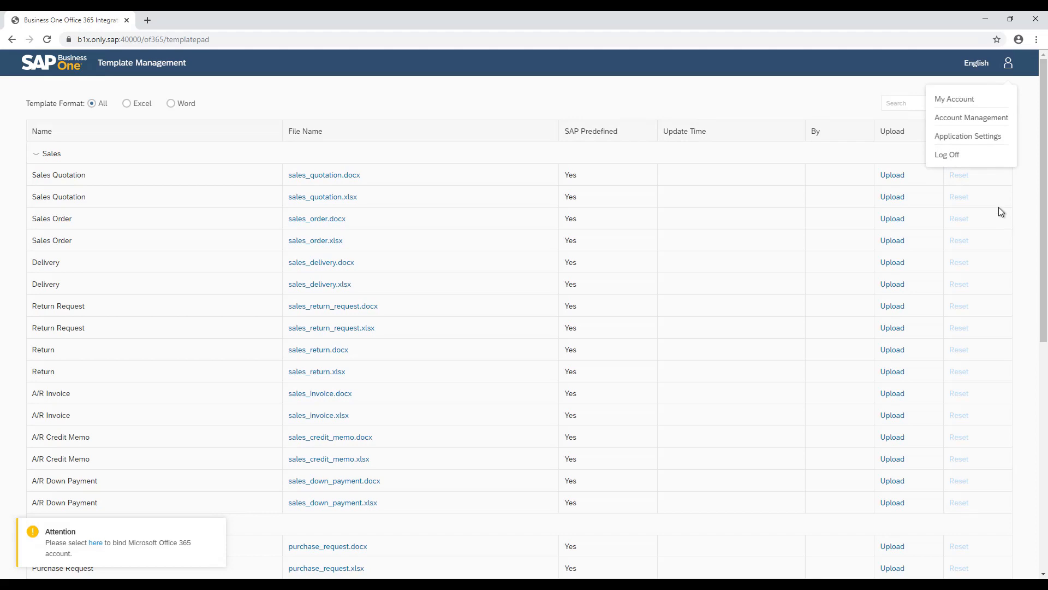
pyautogui.click(985, 136)
pyautogui.click(1029, 566)
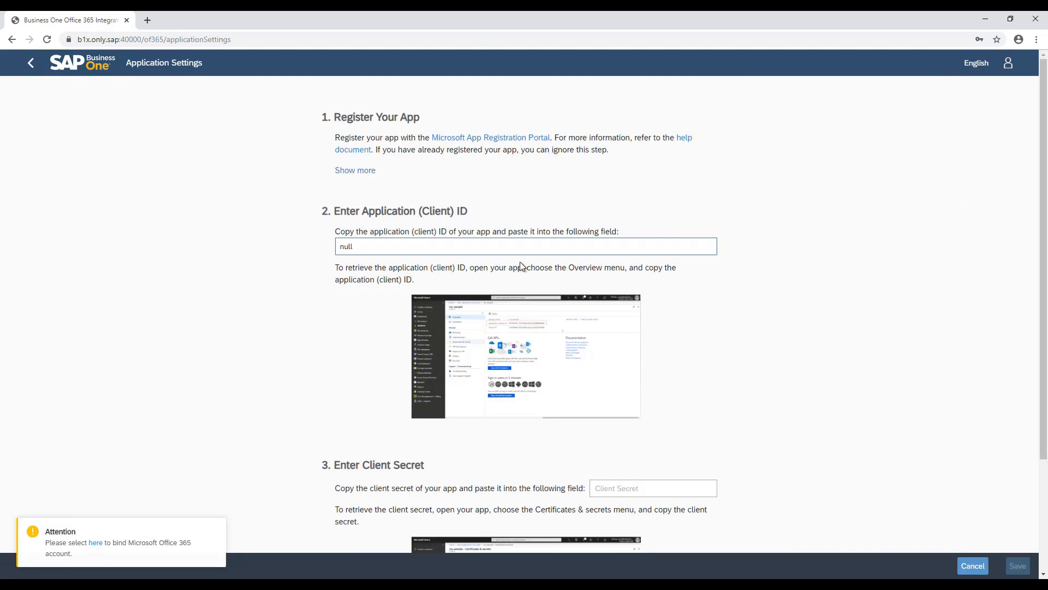
# - Open the Microsoft App Registration Portal from the application settings and sign in with the saved Microsoft account
pyautogui.click(470, 140)
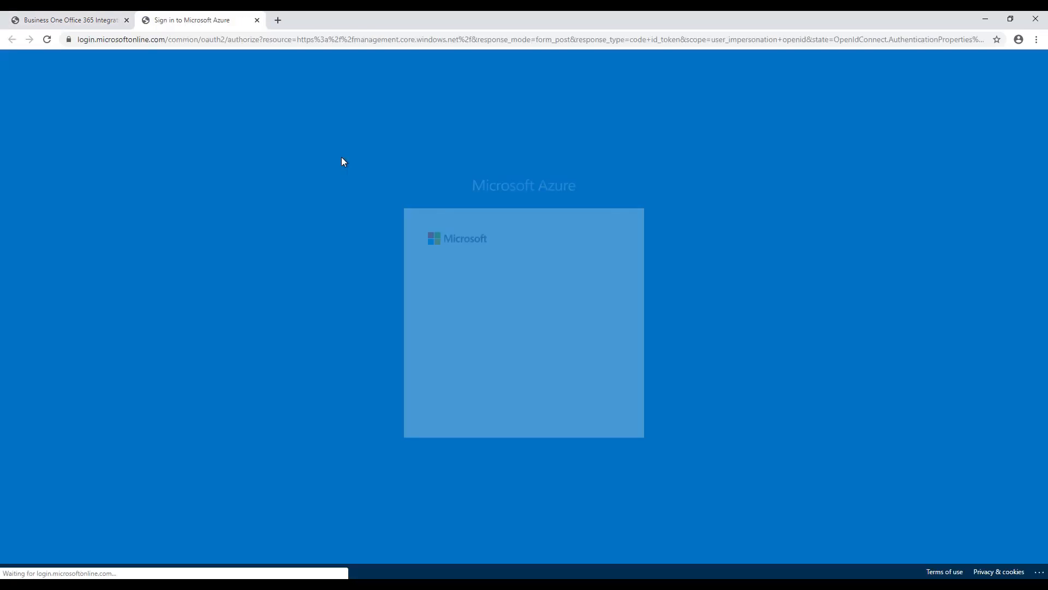
pyautogui.click(494, 319)
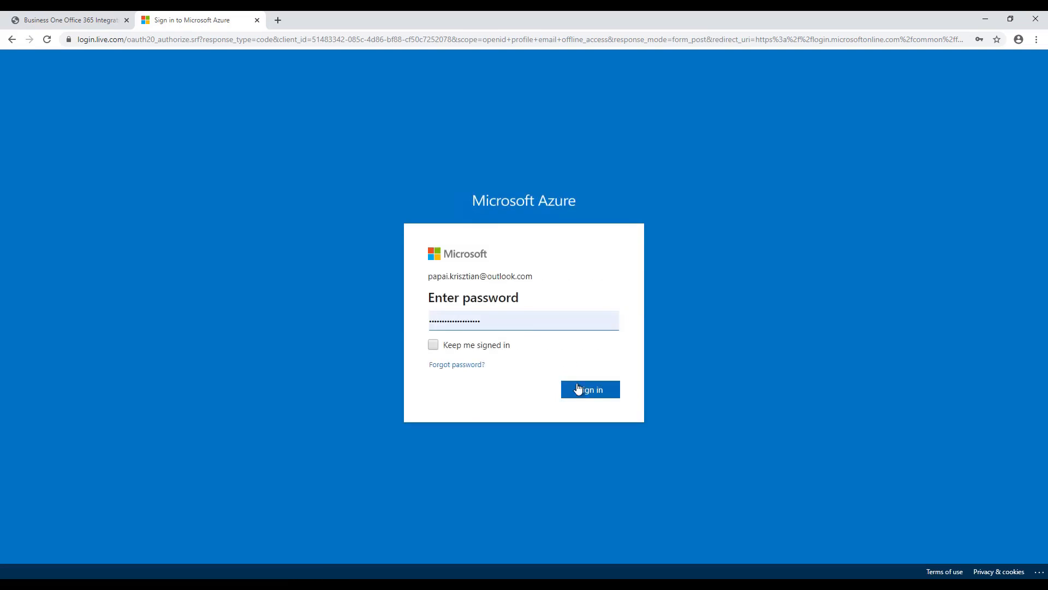
pyautogui.click(589, 388)
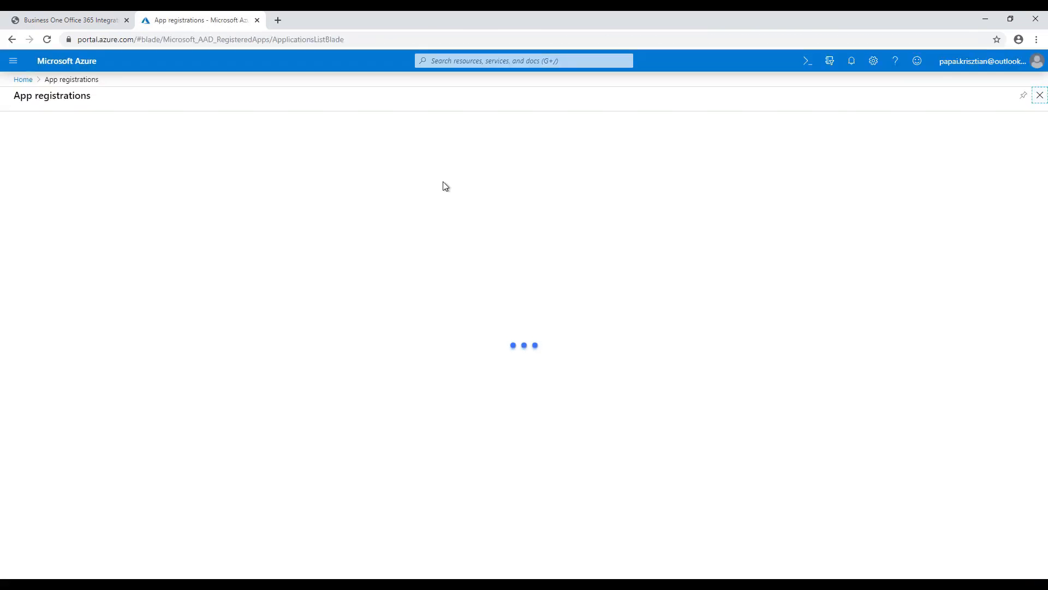
pyautogui.click(516, 176)
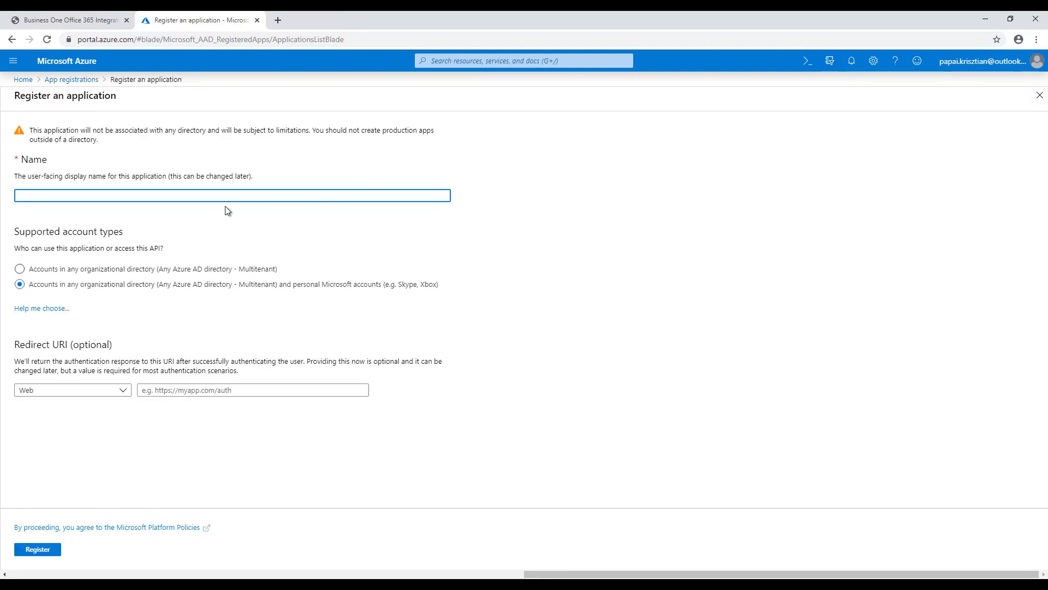
pyautogui.write('SAP Business One')
pyautogui.click(206, 389)
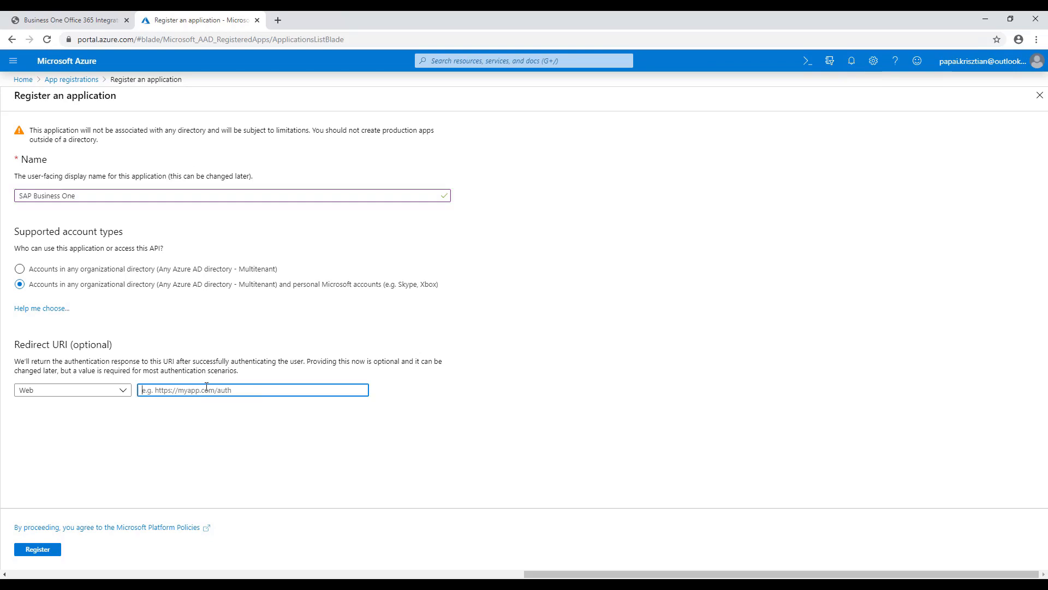
pyautogui.write('https://b1x.only.sap:40000/of365/authorize.html')
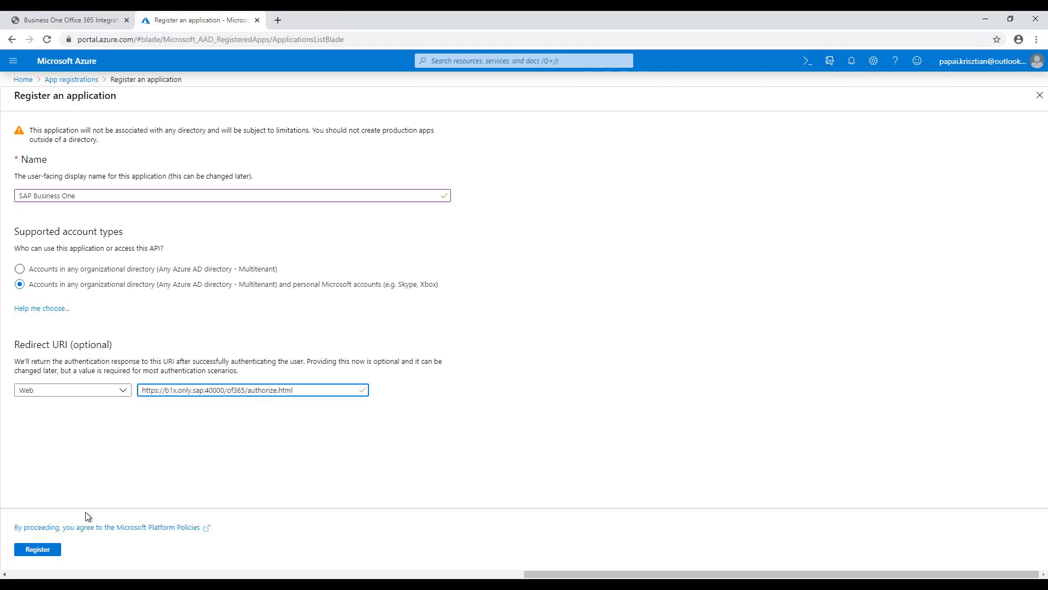
pyautogui.click(44, 550)
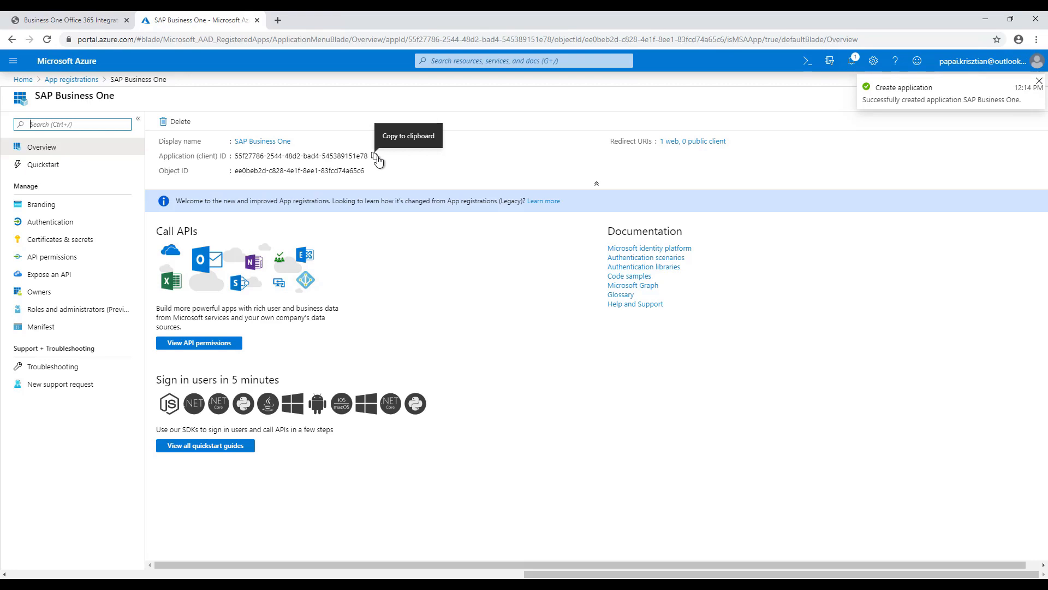
# - Copy the registered app's application (client) ID into the Application (Client) ID field of the Business One application settings
pyautogui.click(375, 157)
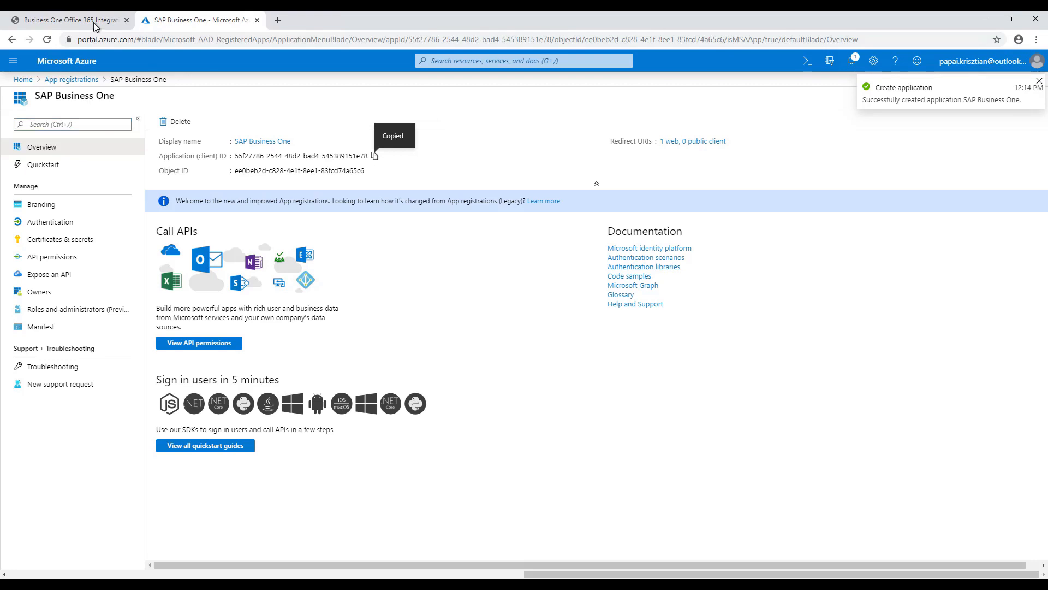
pyautogui.click(93, 22)
pyautogui.hotkey('ctrl', 'a')
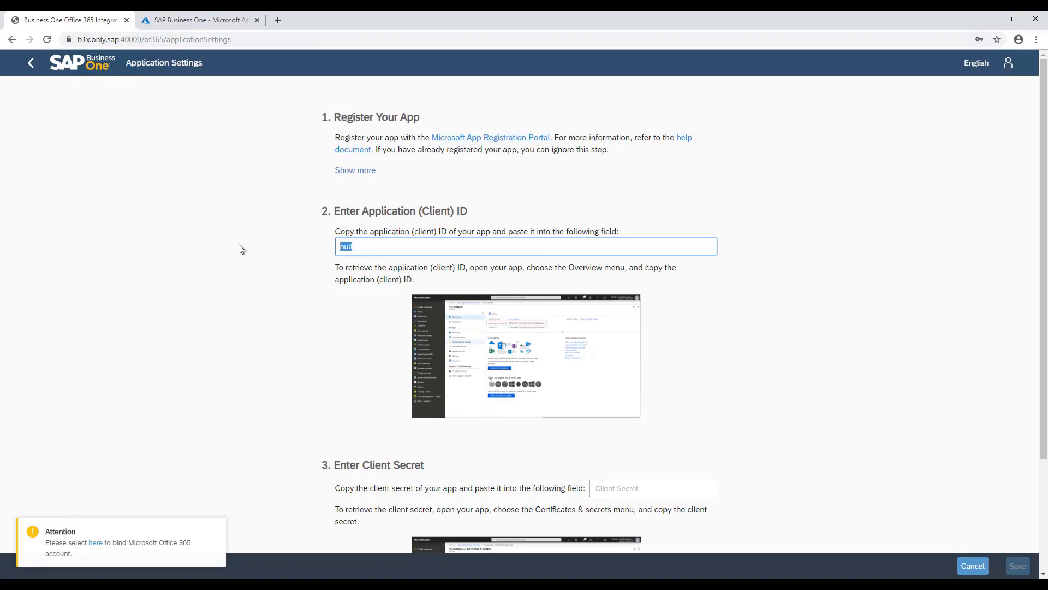
pyautogui.hotkey('ctrl', 'v')
# - Create a client secret for the Azure app with the description "secret", expiring in 1 year
pyautogui.click(208, 19)
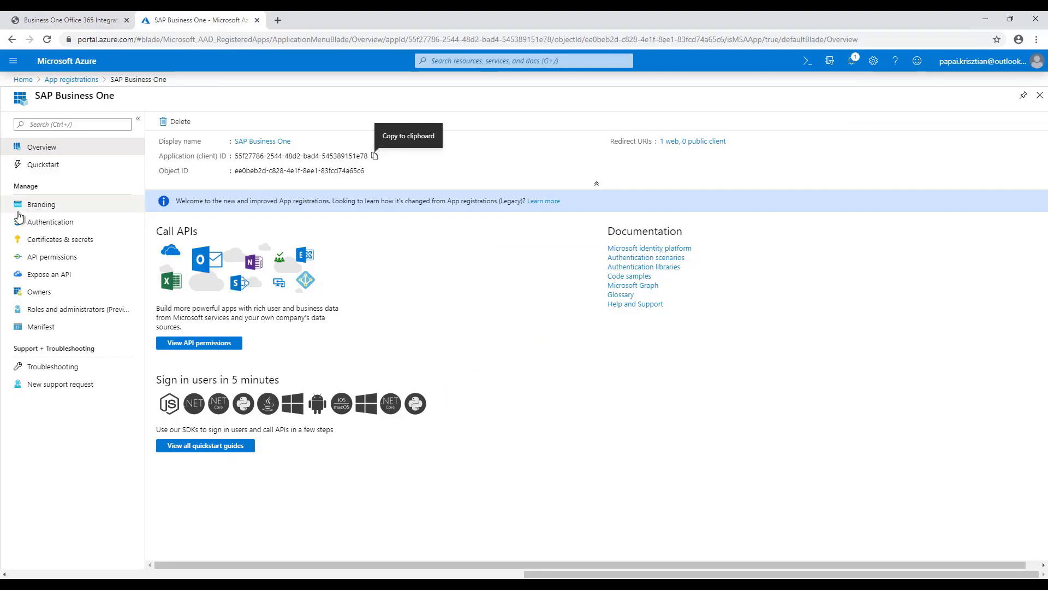
pyautogui.click(36, 240)
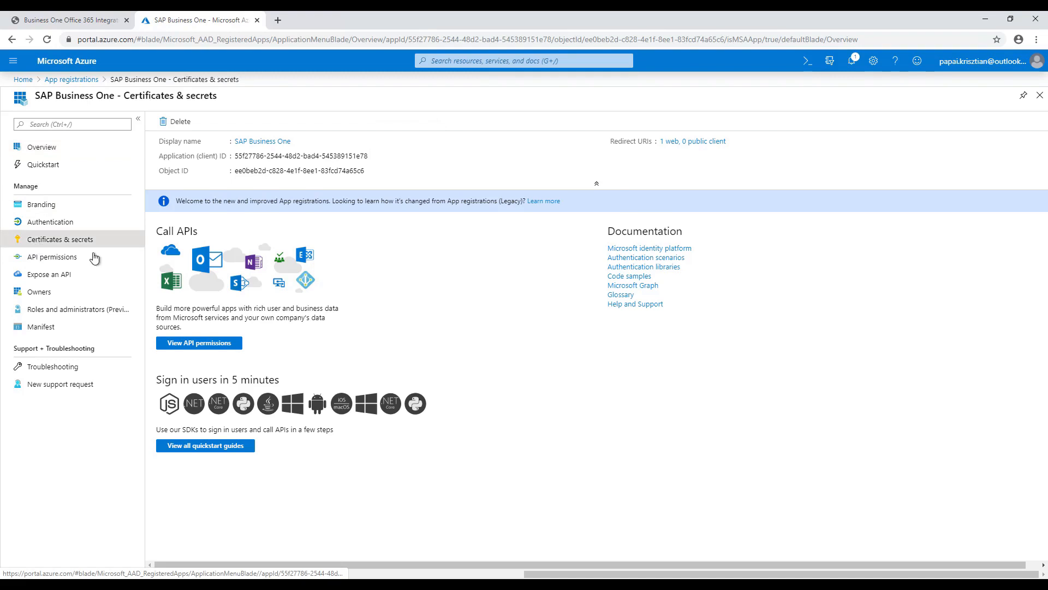
pyautogui.click(200, 319)
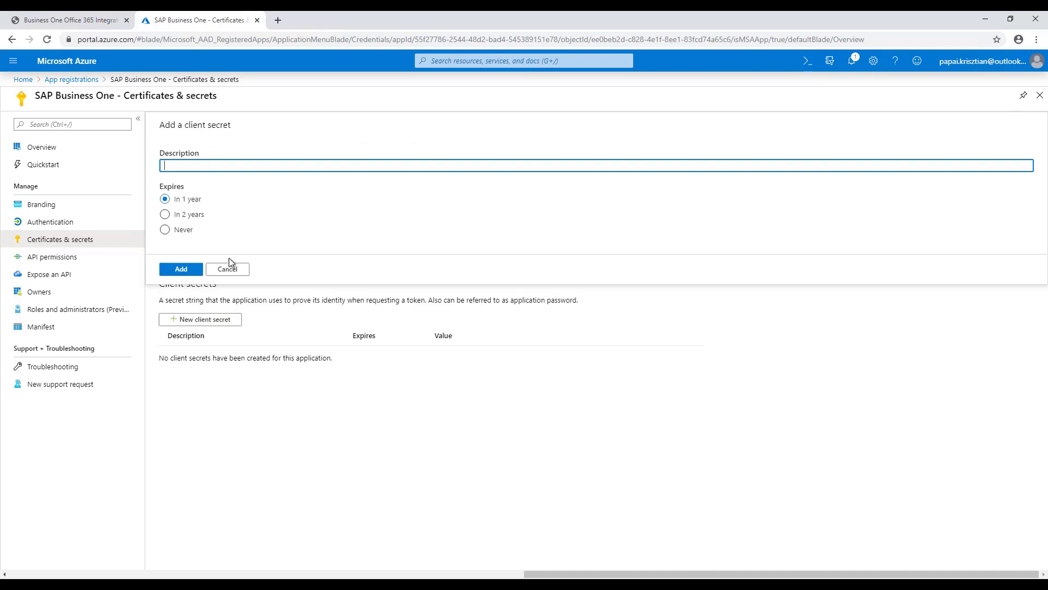
pyautogui.write('secret')
pyautogui.click(189, 268)
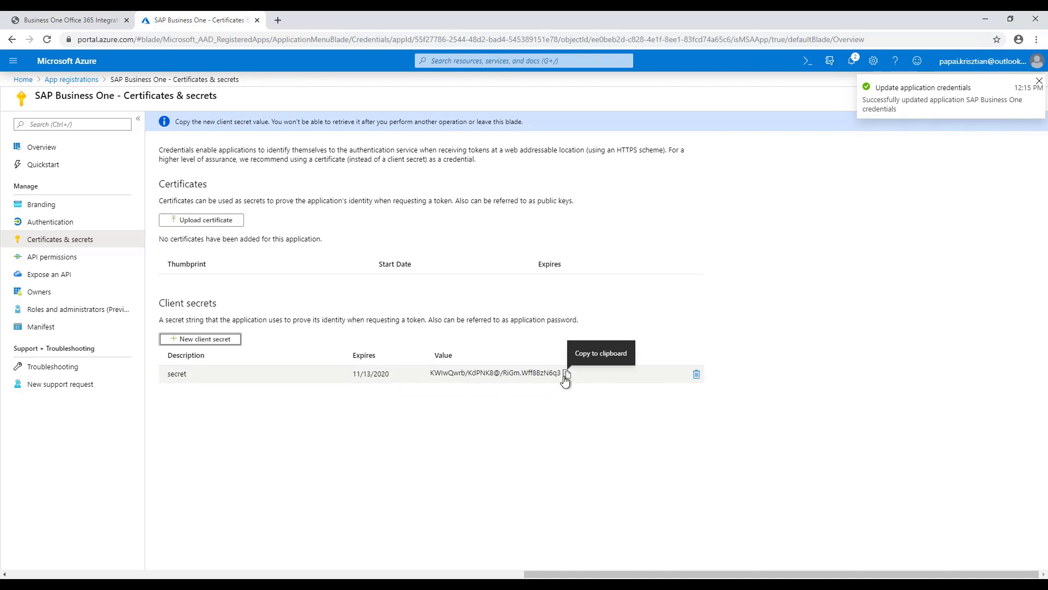
# - Copy the new client secret value into the Client Secret field of the Business One application settings and save them
pyautogui.click(567, 373)
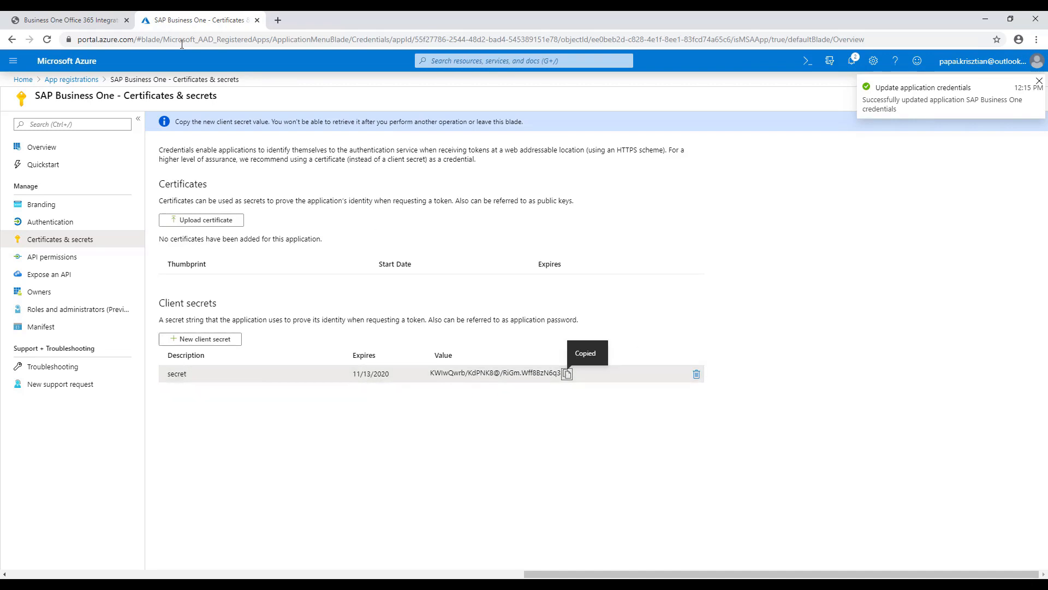
pyautogui.click(98, 19)
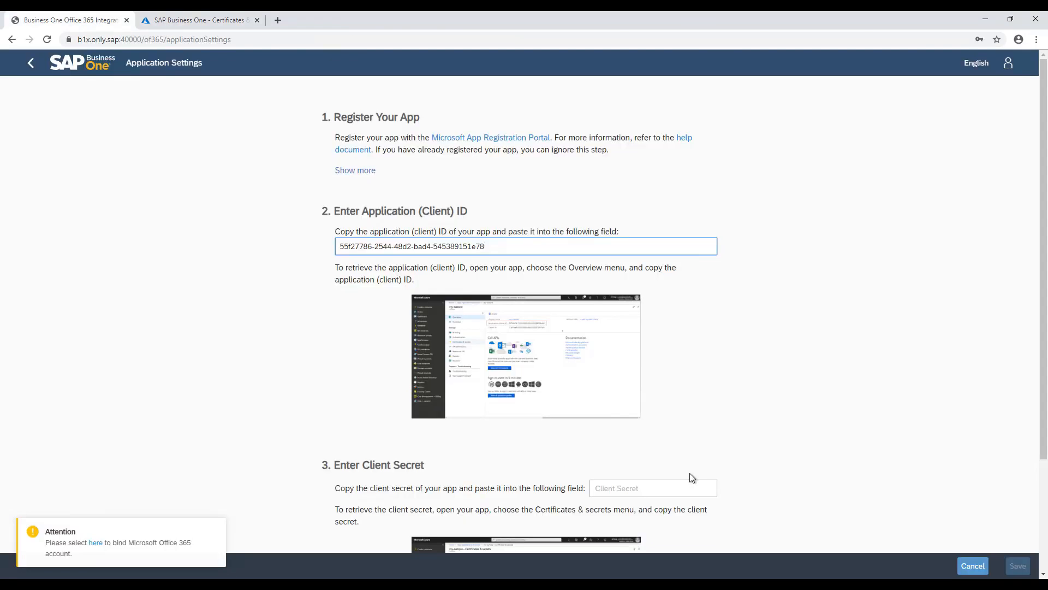
pyautogui.scroll(-1, 659, 448)
pyautogui.click(655, 435)
pyautogui.hotkey('ctrl', 'v')
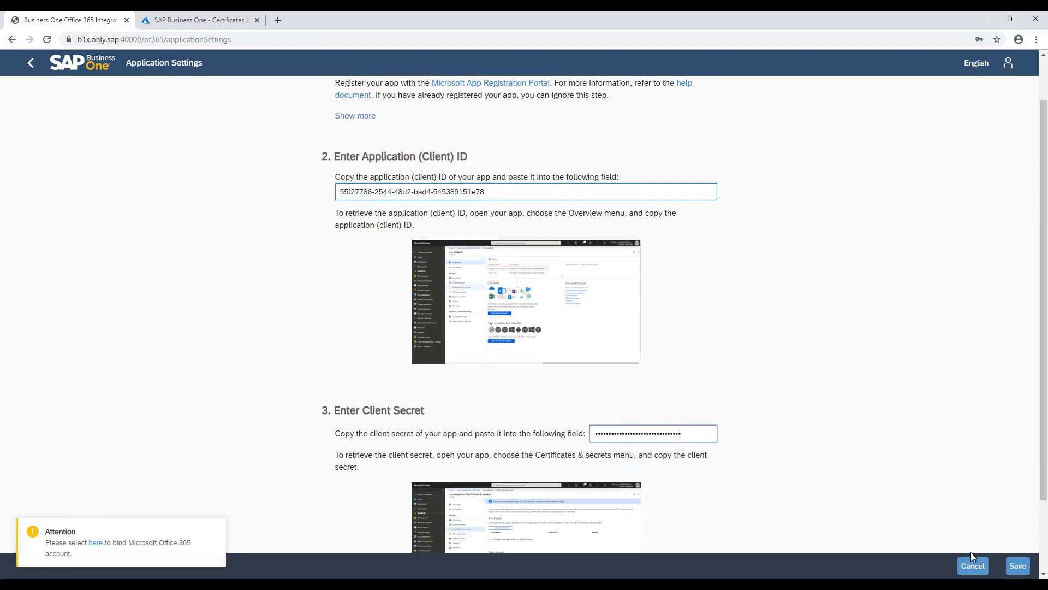
pyautogui.click(1018, 566)
pyautogui.click(588, 345)
pyautogui.click(634, 352)
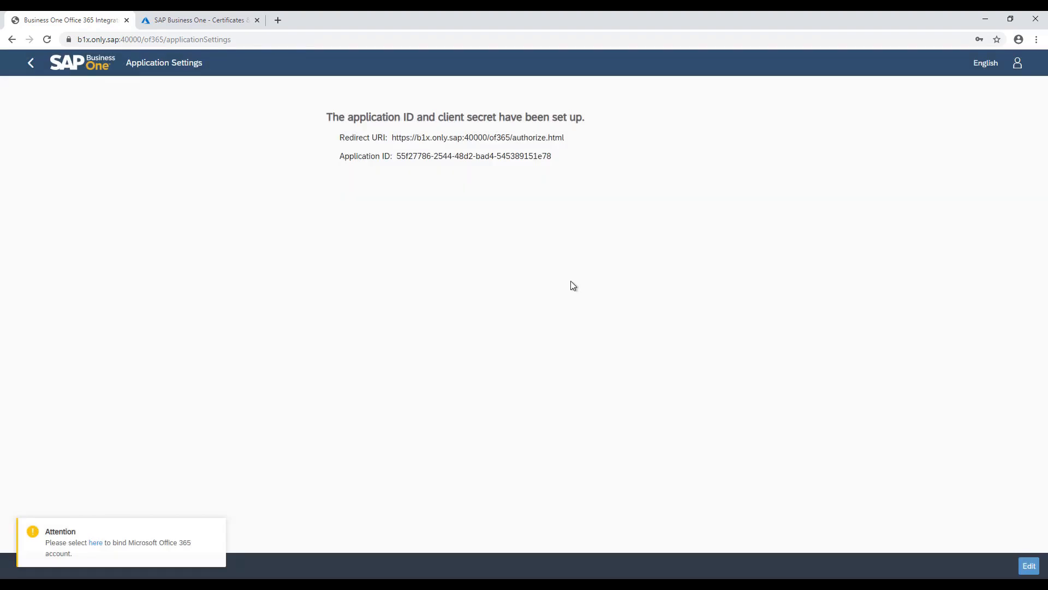
# - Enable Access tokens and ID tokens for implicit grant in the Azure app's authentication settings and save
pyautogui.click(227, 16)
pyautogui.click(50, 221)
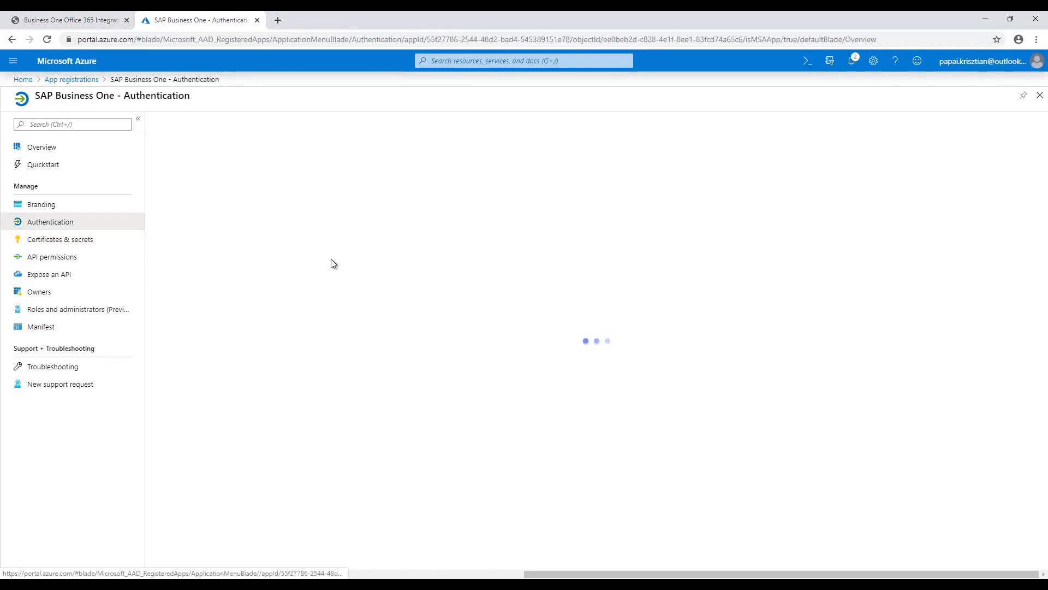
pyautogui.scroll(-3, 249, 317)
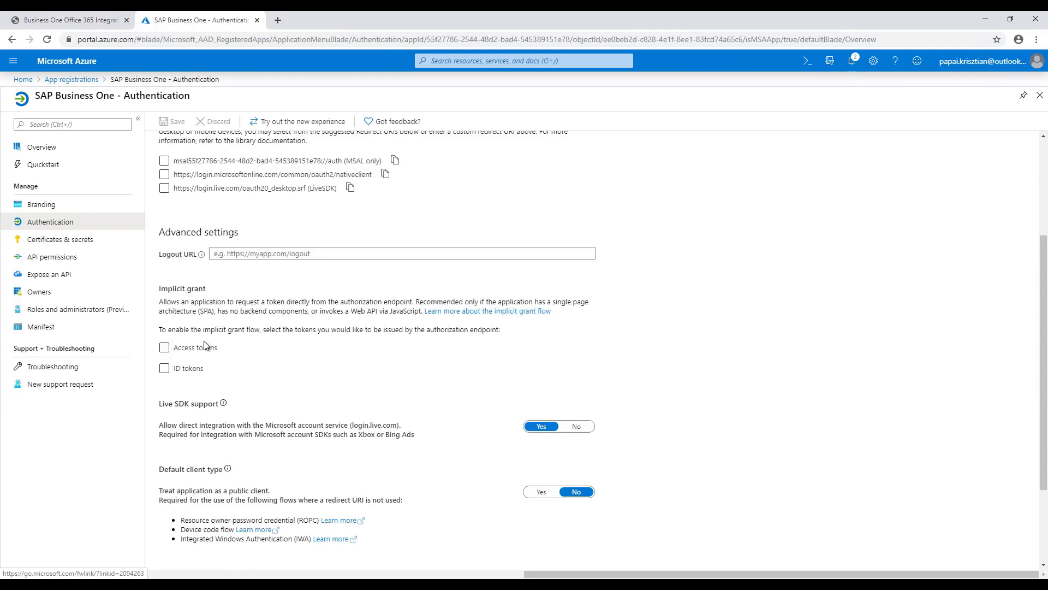
pyautogui.click(164, 348)
pyautogui.click(164, 369)
pyautogui.scroll(-2, 382, 365)
pyautogui.scroll(5, 384, 364)
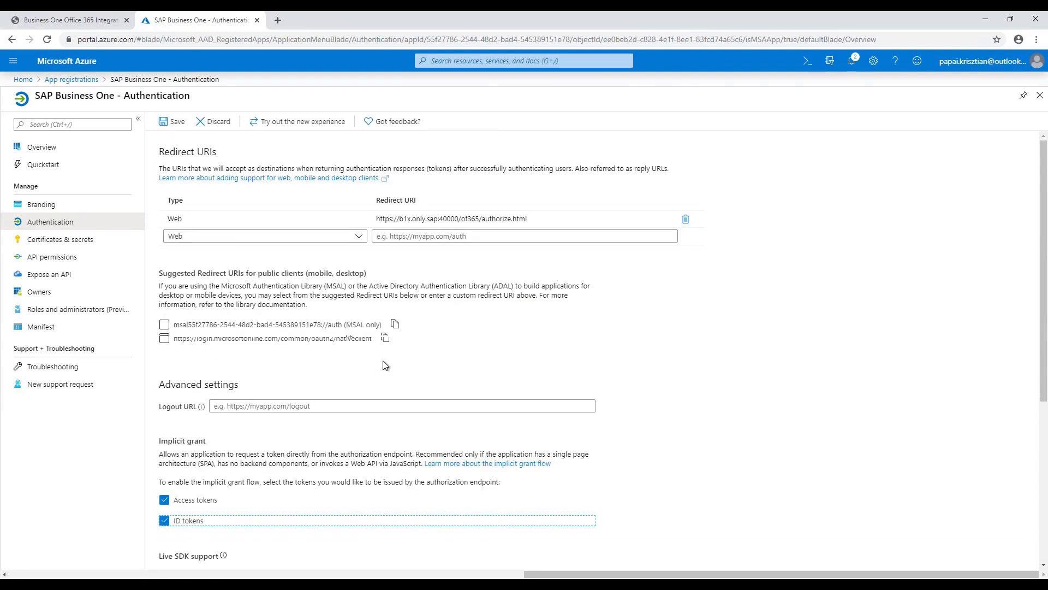
pyautogui.click(173, 121)
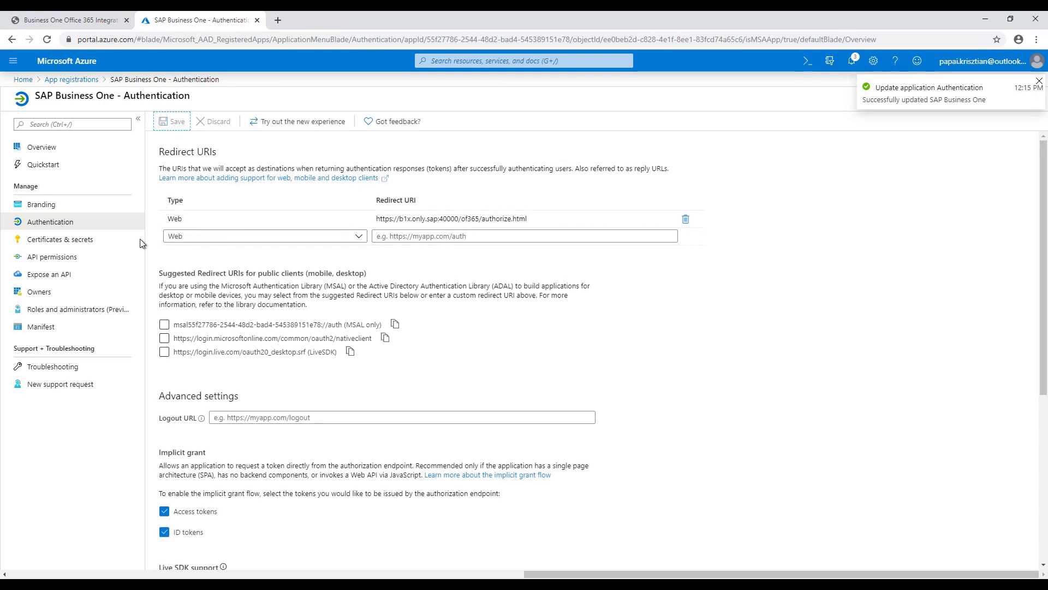
# - Request Microsoft Graph delegated permissions for the Azure app, selecting openid and profile
pyautogui.click(77, 258)
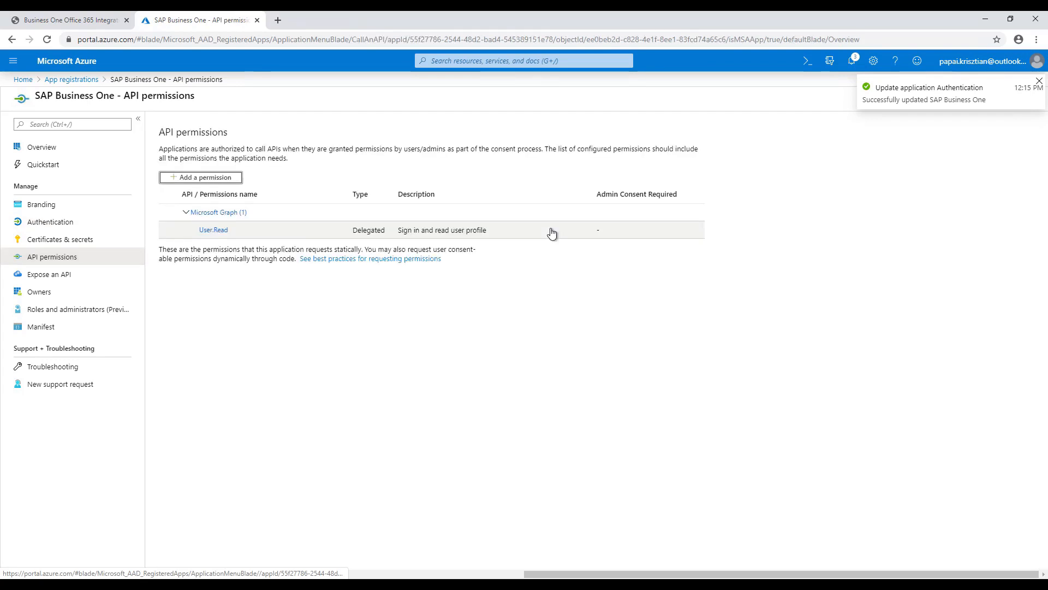
pyautogui.click(216, 178)
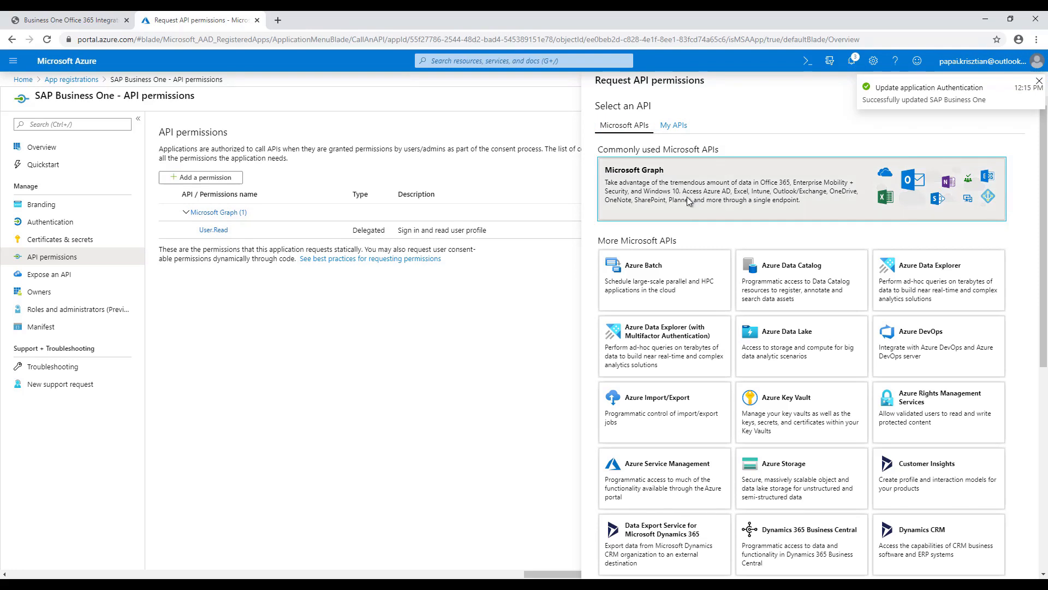
pyautogui.click(688, 201)
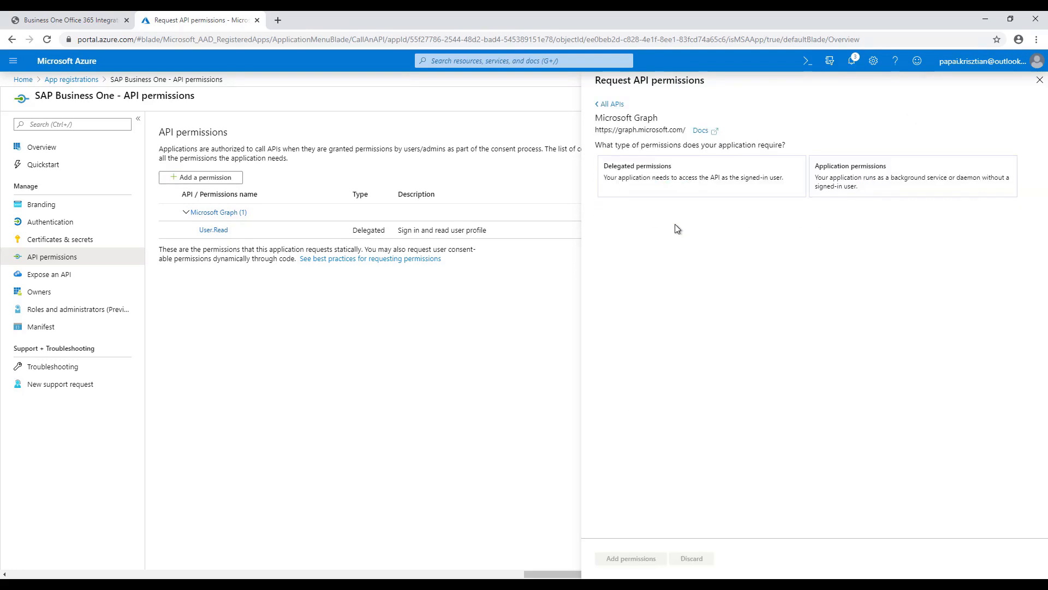
pyautogui.click(660, 195)
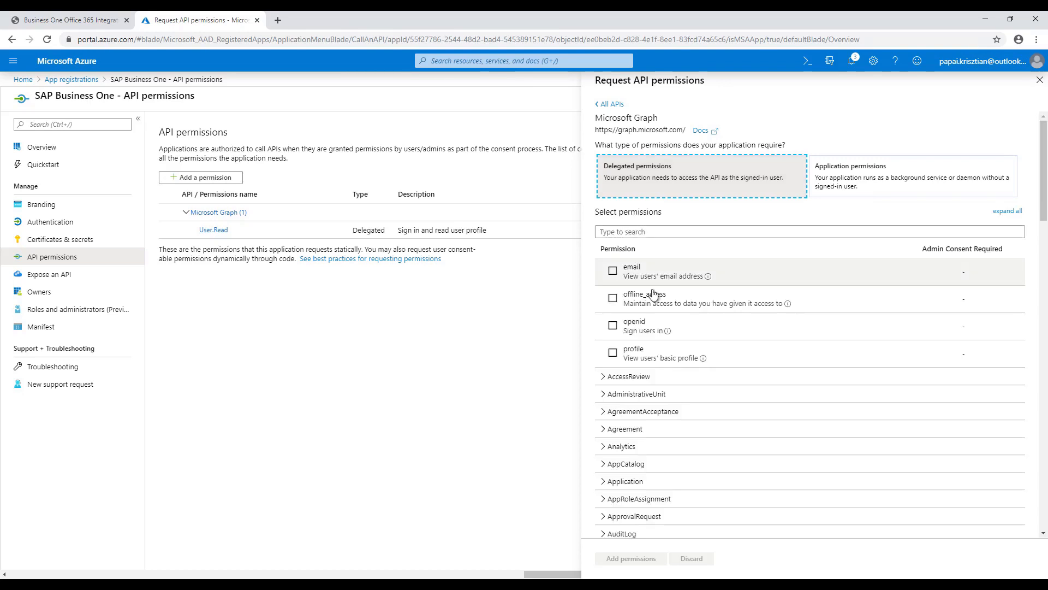
pyautogui.click(619, 336)
pyautogui.click(619, 354)
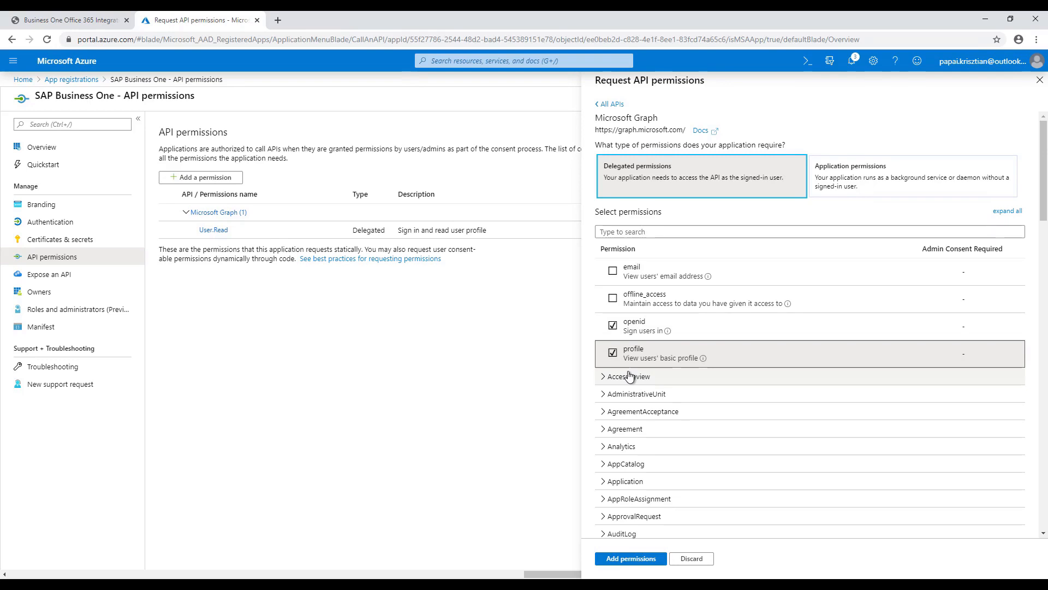
# - Select all seven delegated Files permissions, from Files.Read to Files.ReadWrite.Selected, and add the selected permissions to the app
pyautogui.scroll(-9, 629, 377)
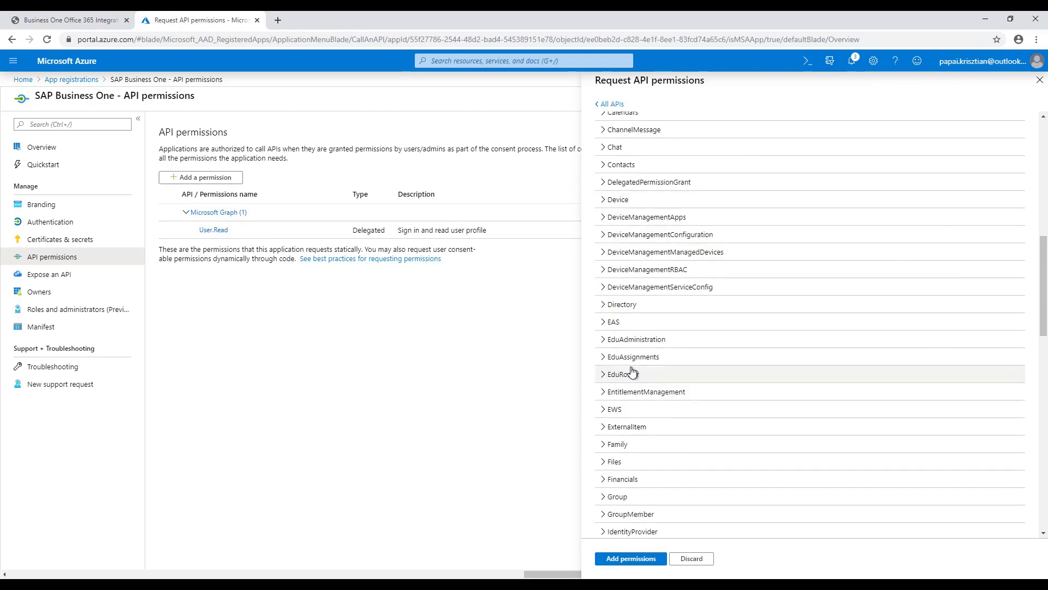
pyautogui.scroll(-2, 617, 360)
pyautogui.click(604, 351)
pyautogui.scroll(-3, 606, 350)
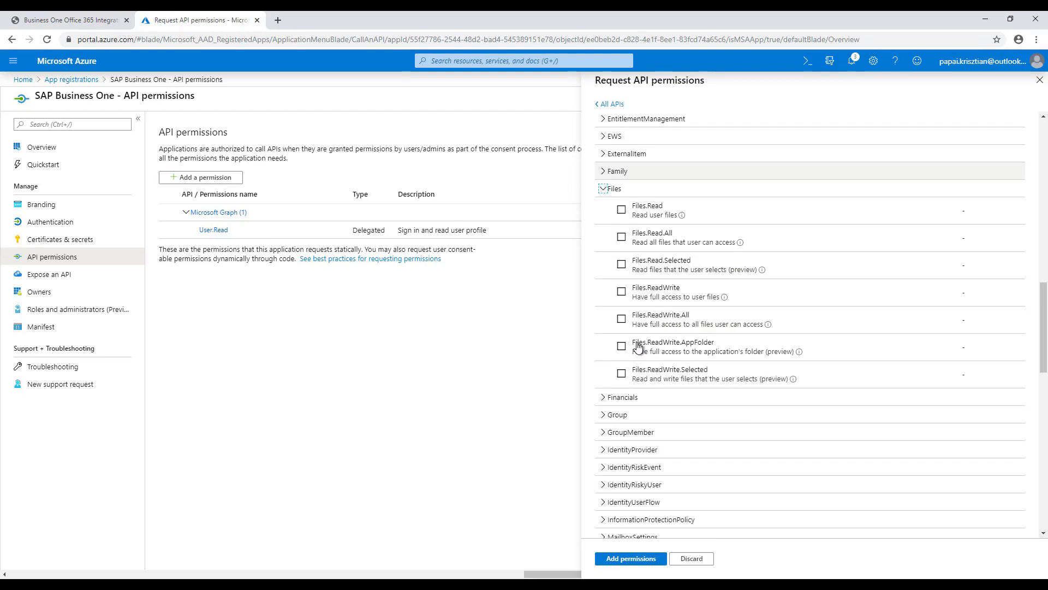
pyautogui.click(622, 210)
pyautogui.click(622, 237)
pyautogui.click(622, 264)
pyautogui.click(622, 292)
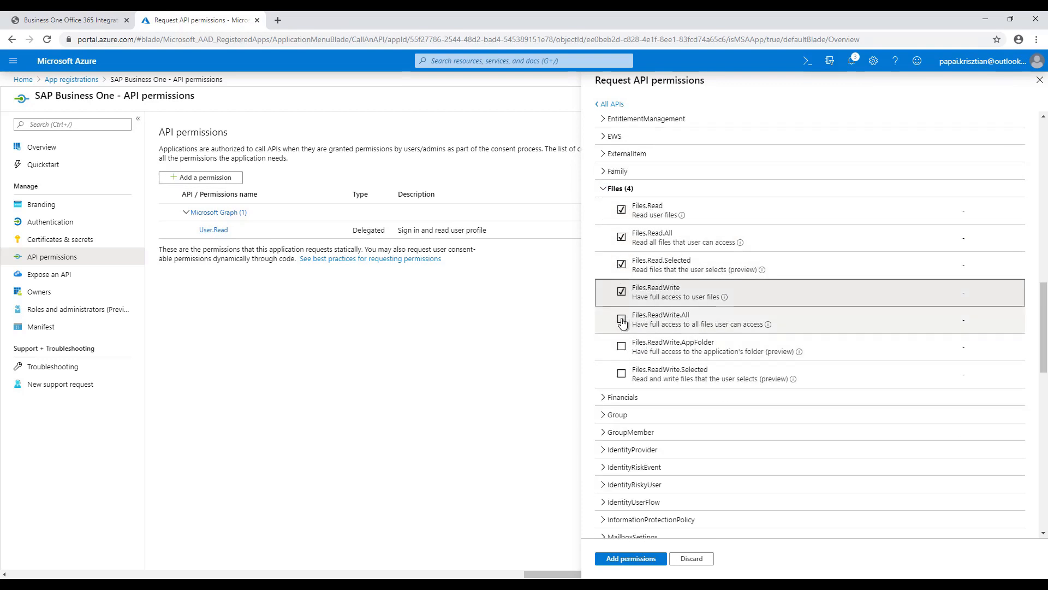
pyautogui.click(621, 319)
pyautogui.click(622, 346)
pyautogui.click(621, 373)
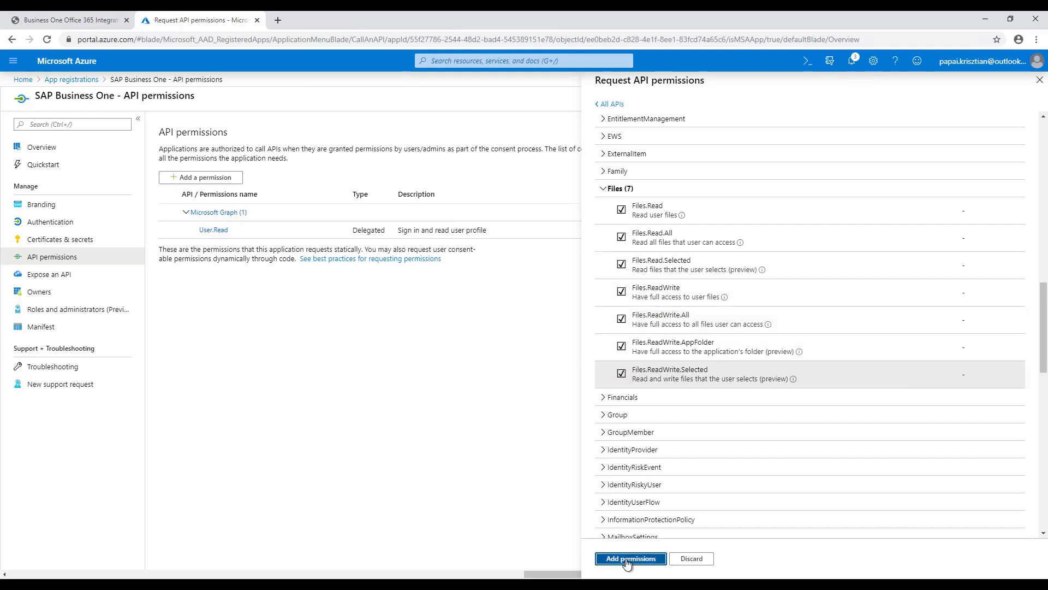
pyautogui.click(627, 559)
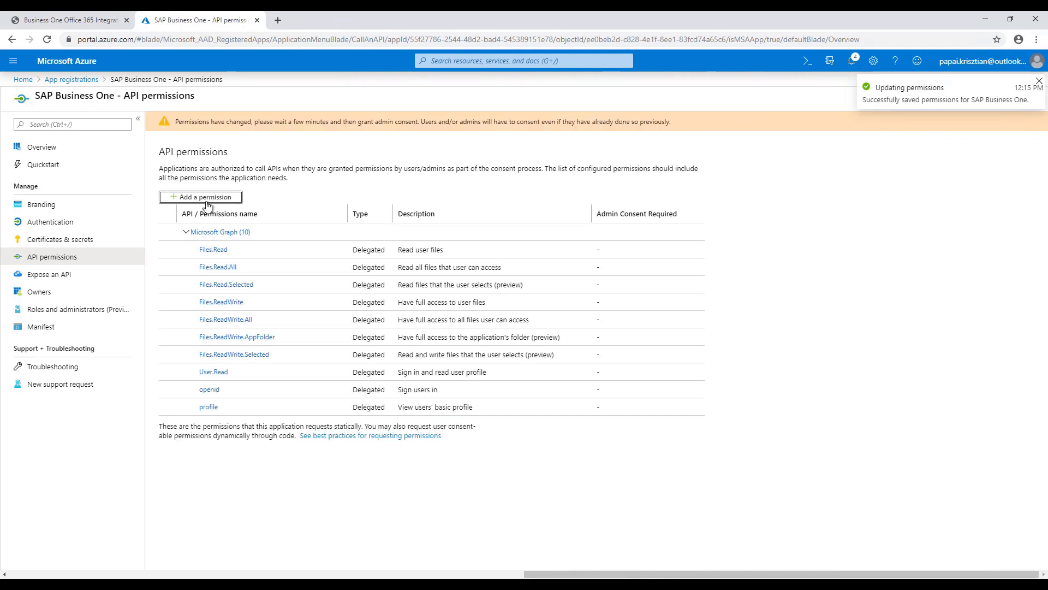
# - Bind the Microsoft Office 365 account from the Business One application settings, choosing the existing Microsoft account and going through the app's access consent
pyautogui.click(87, 20)
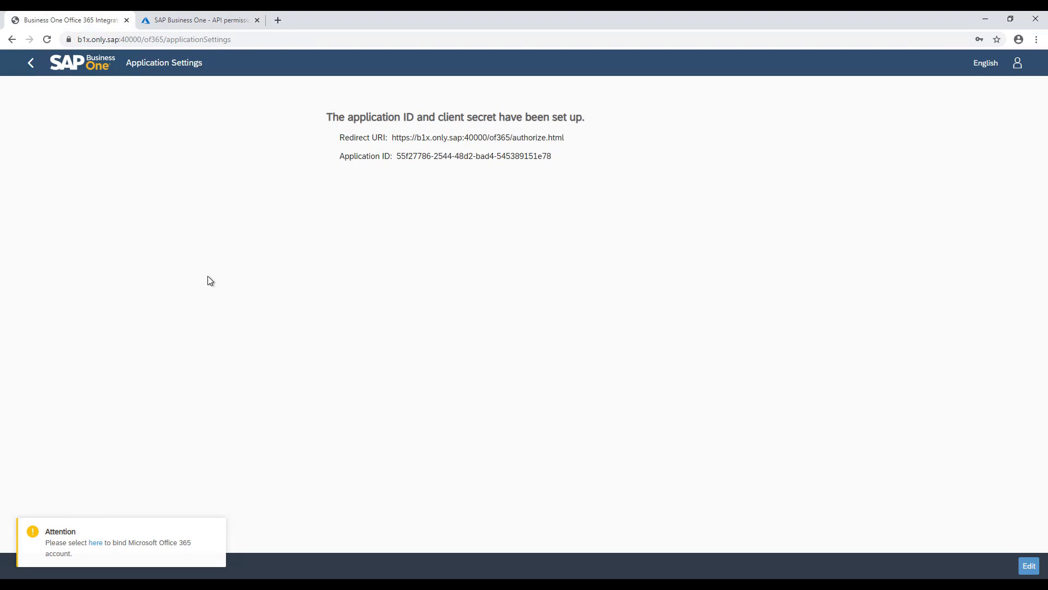
pyautogui.click(95, 542)
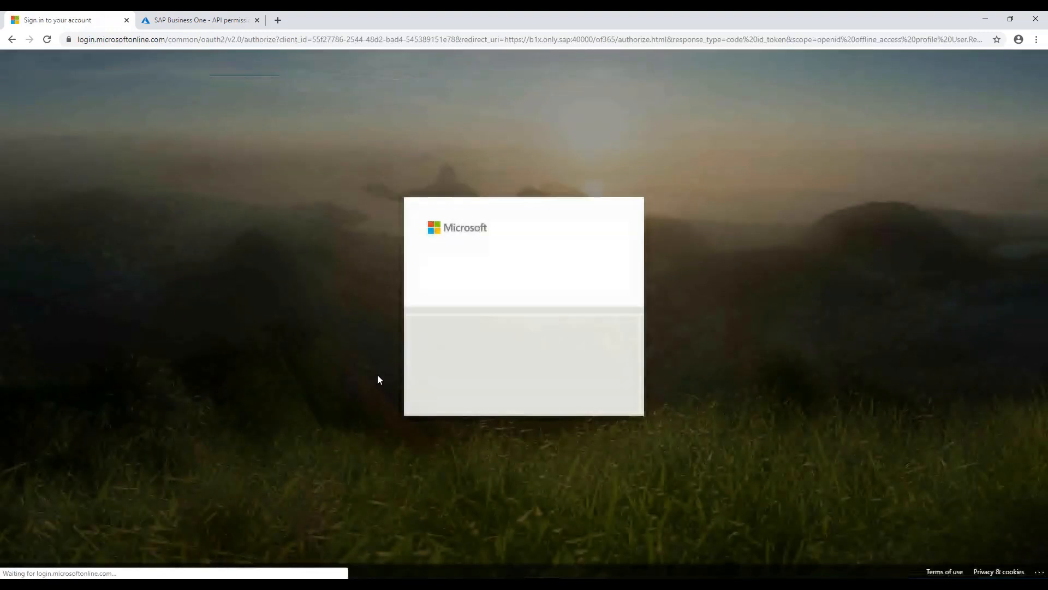
pyautogui.click(480, 330)
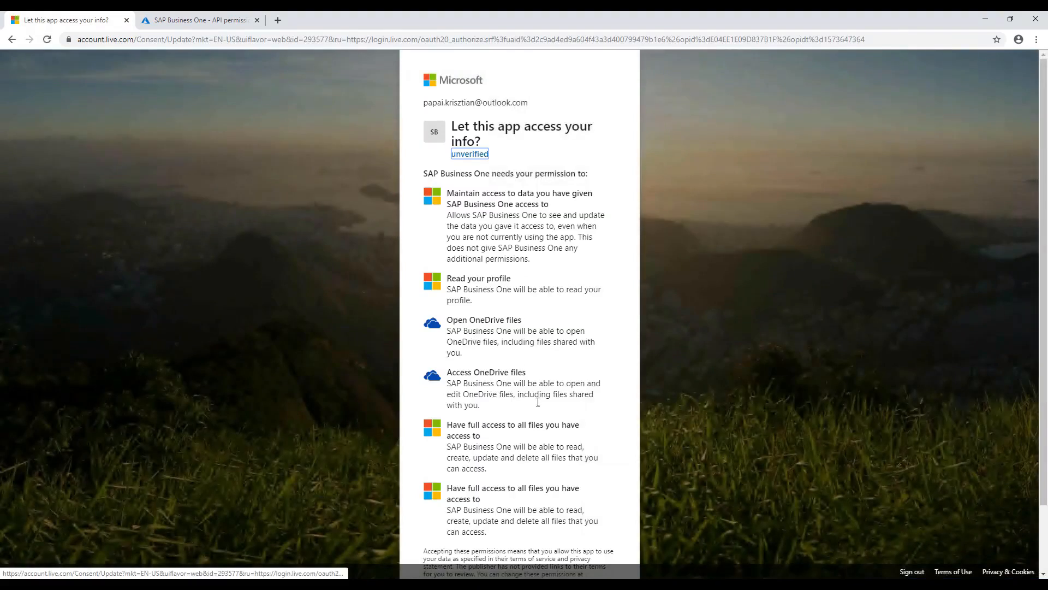
pyautogui.scroll(-2, 562, 406)
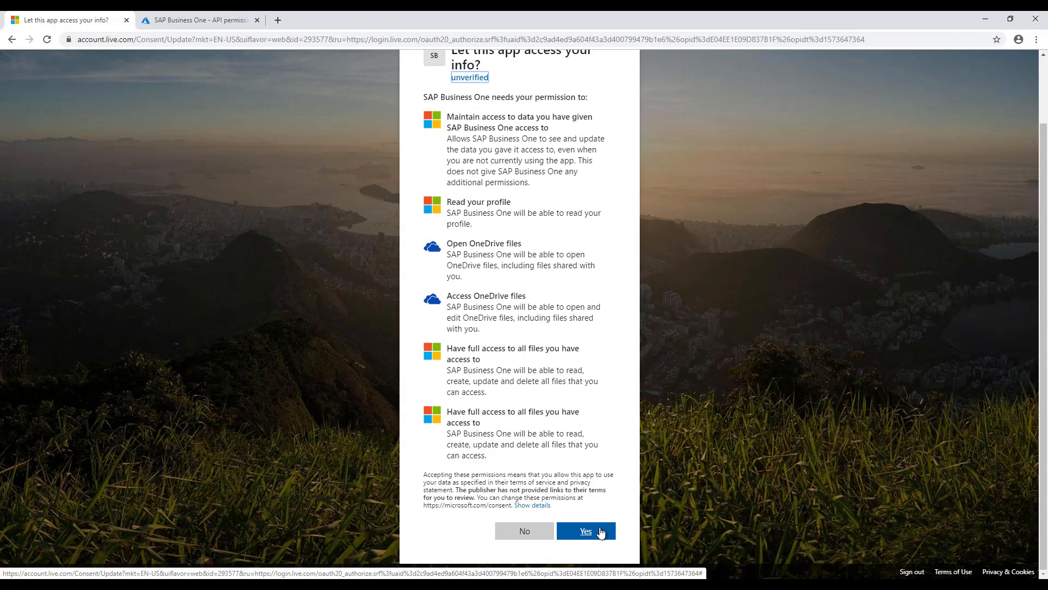